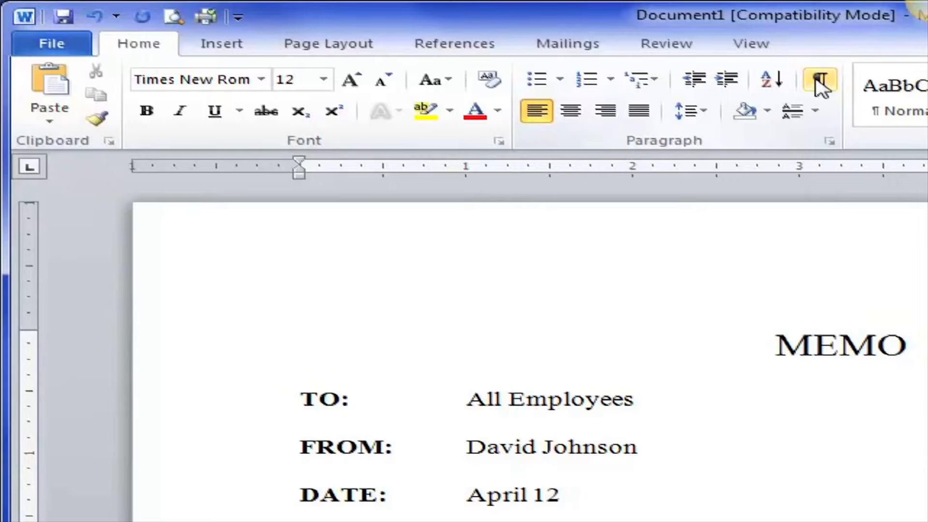
Step: Show formatting marks and delete the old horizontal rule paragraph
click(820, 83)
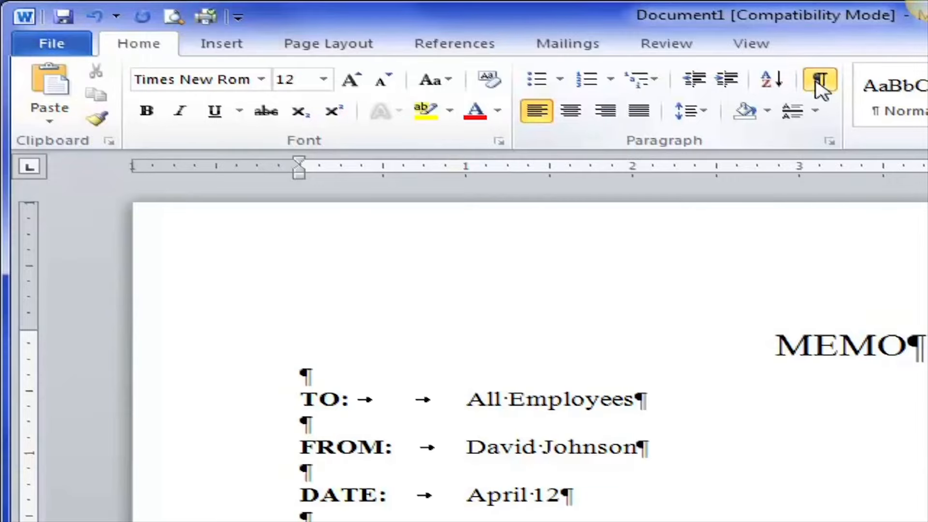
click(83, 446)
click(62, 414)
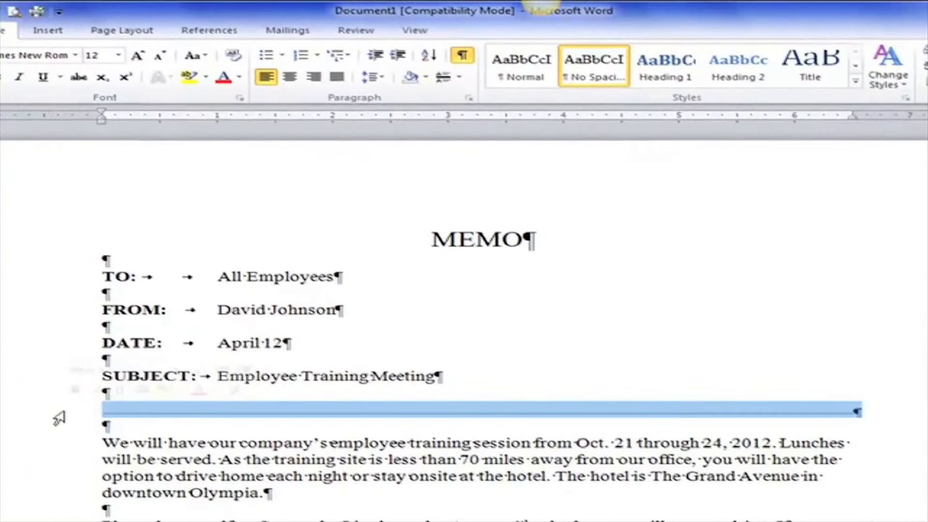
key(Delete)
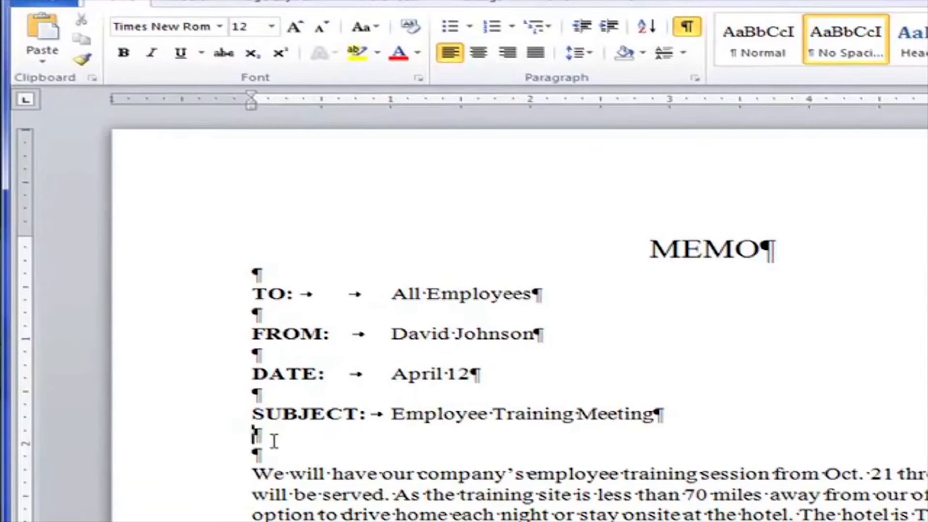
Step: Apply a bottom border to the empty paragraph under SUBJECT, then hide formatting marks
click(683, 58)
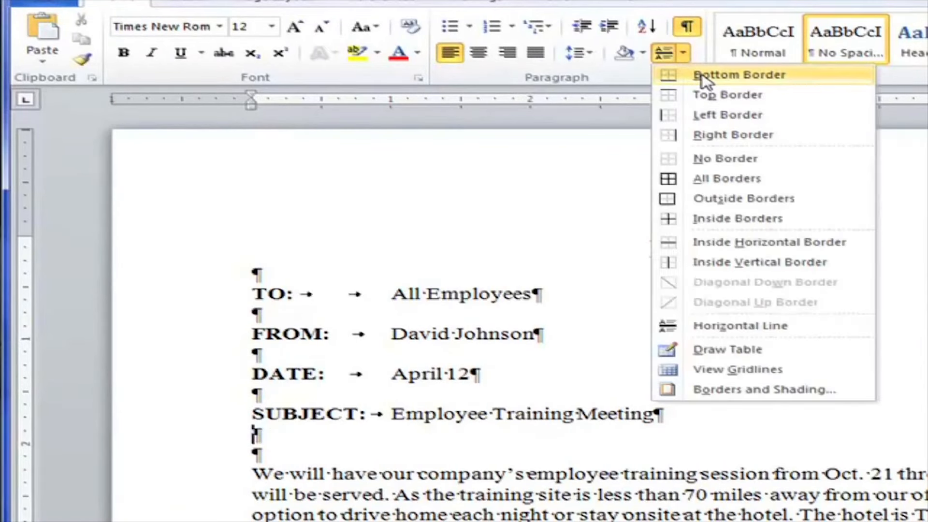
click(705, 77)
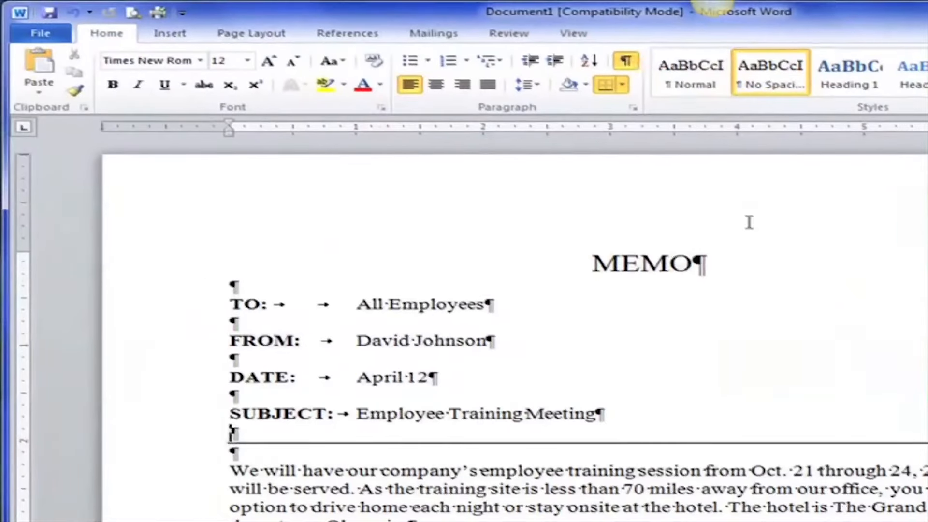
click(628, 61)
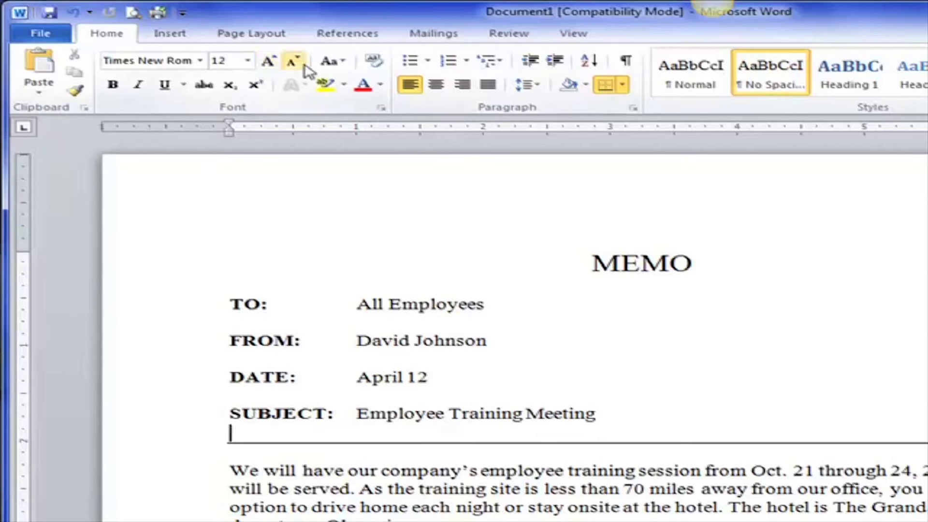
Step: Underline the entire SUBJECT line of the memo
click(342, 62)
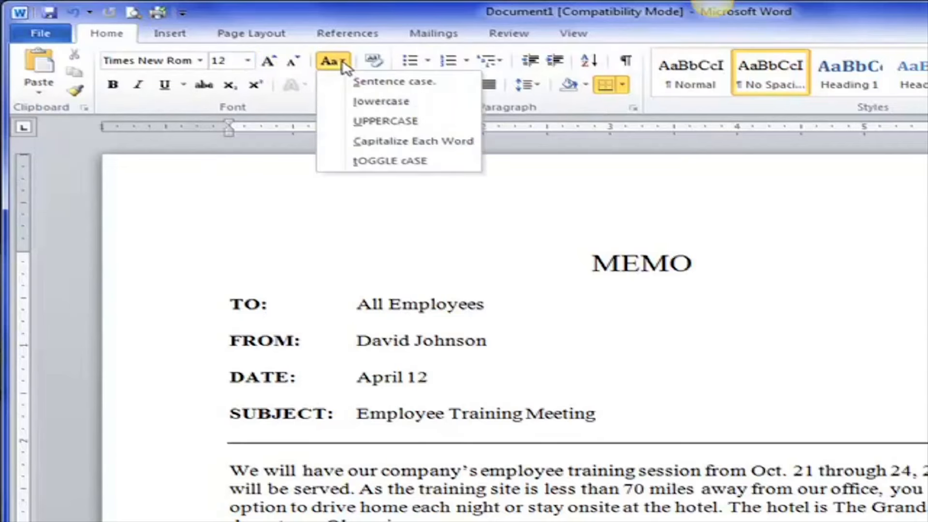
click(339, 62)
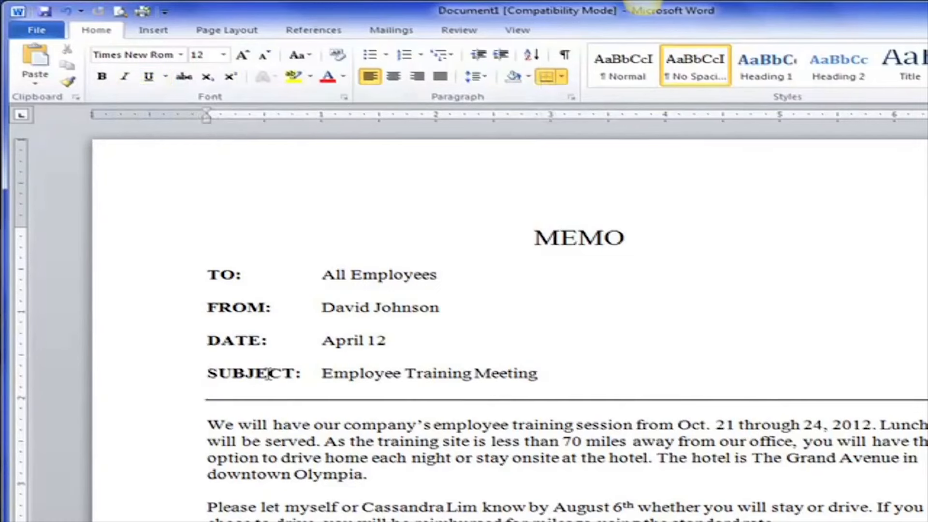
click(171, 374)
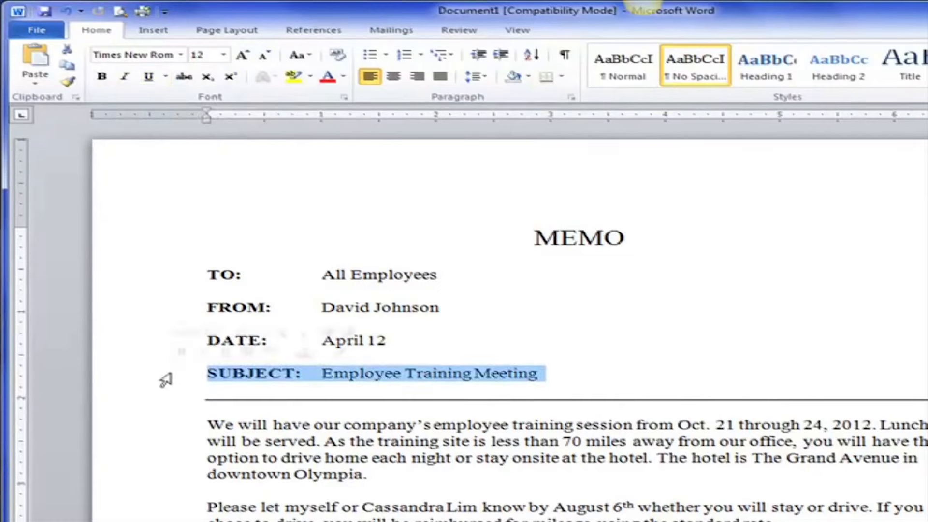
click(148, 76)
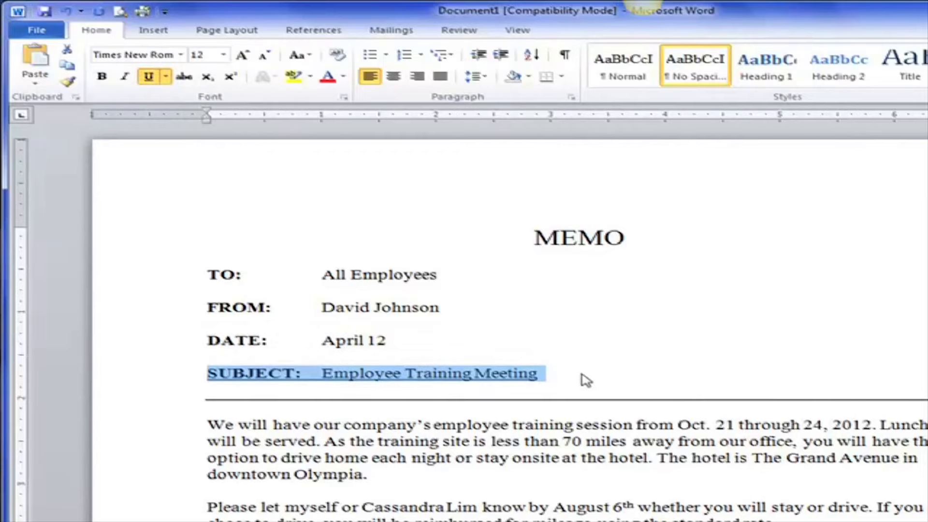
click(164, 401)
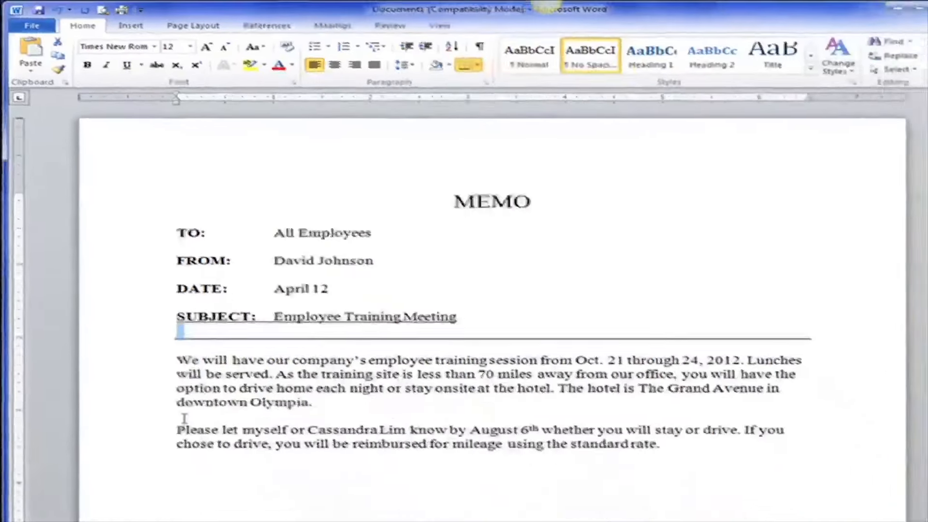
click(162, 449)
click(697, 433)
Step: Test underlining on a new empty paragraph after the body, then delete the test letters
click(455, 44)
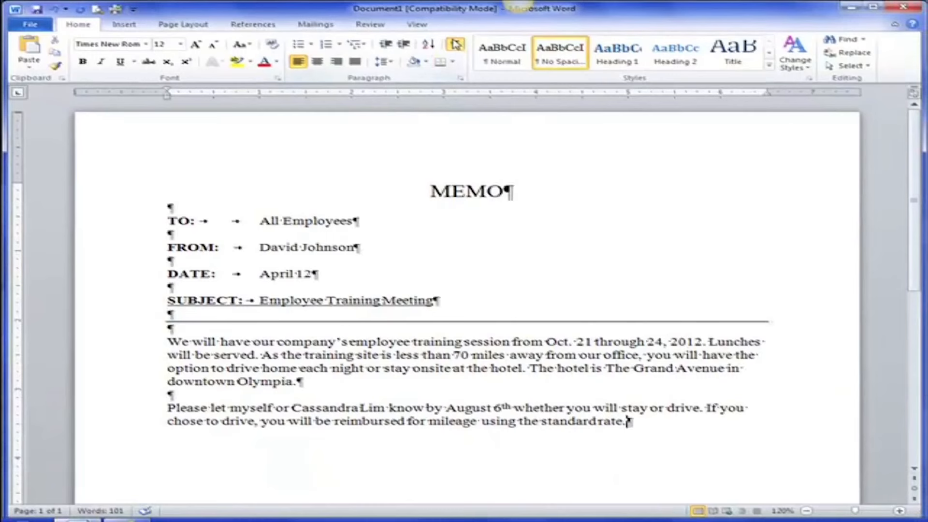
key(Return)
click(120, 61)
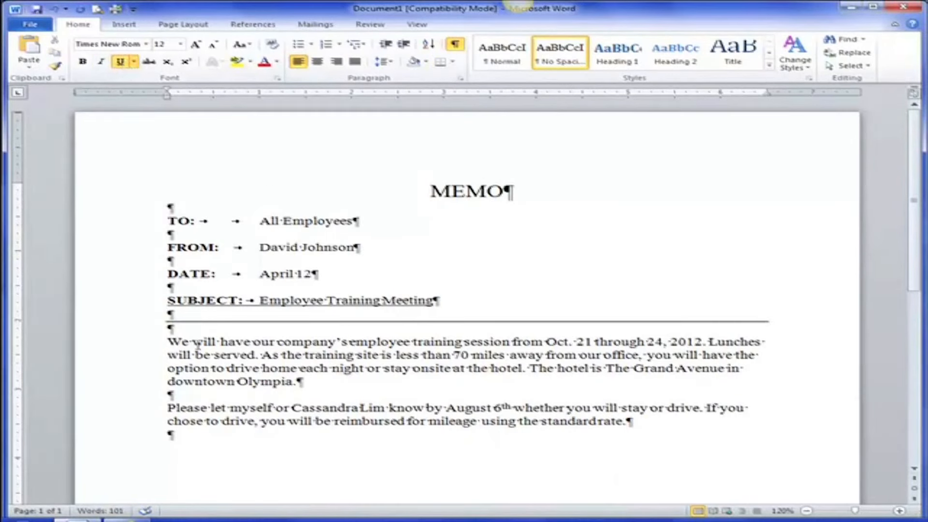
click(122, 439)
text(jjjjjjj)
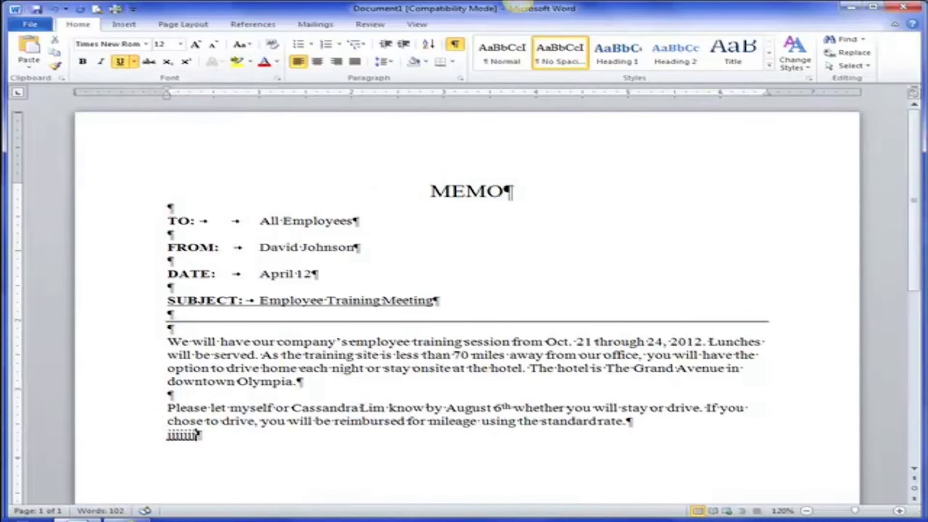
key(BackSpace)
key(BackSpace)
key(BackSpace)
key(BackSpace)
key(BackSpace)
key(BackSpace)
key(BackSpace)
key(BackSpace)
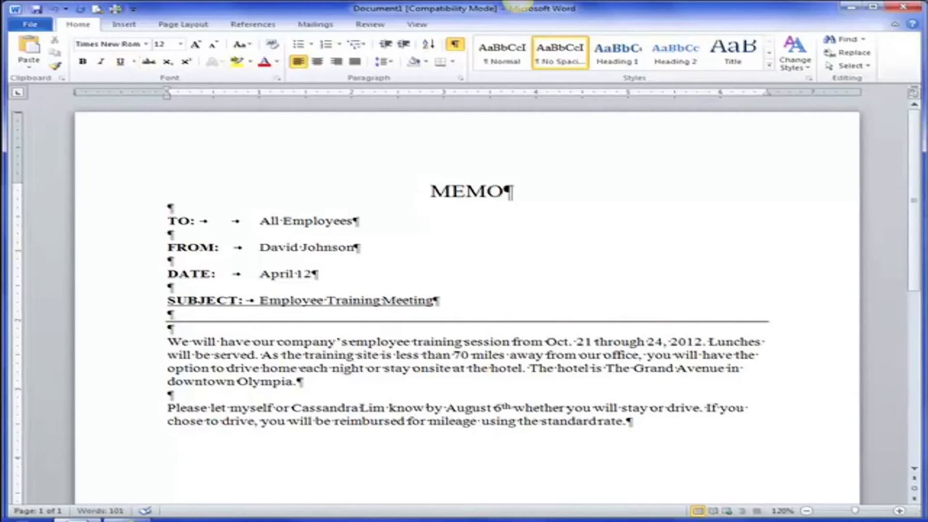
Step: Remove the underline from the SUBJECT line and hide formatting marks
click(105, 304)
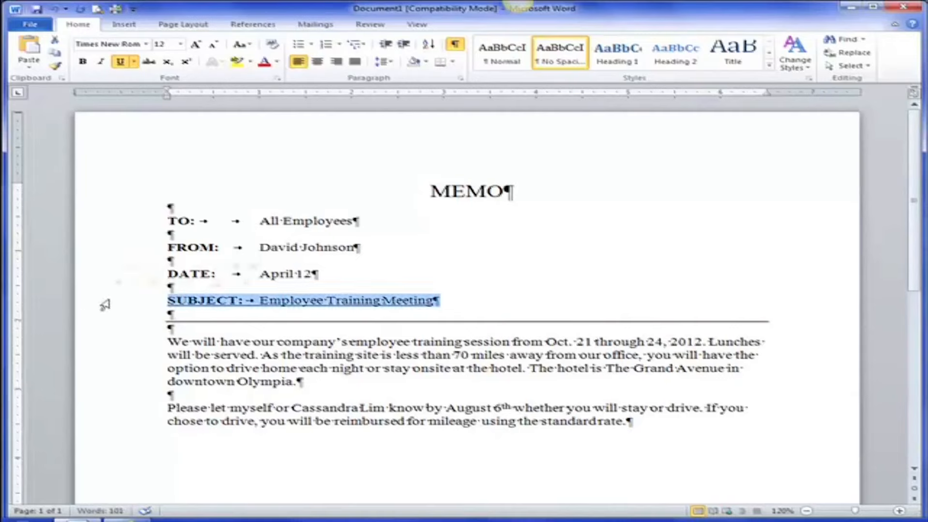
click(120, 62)
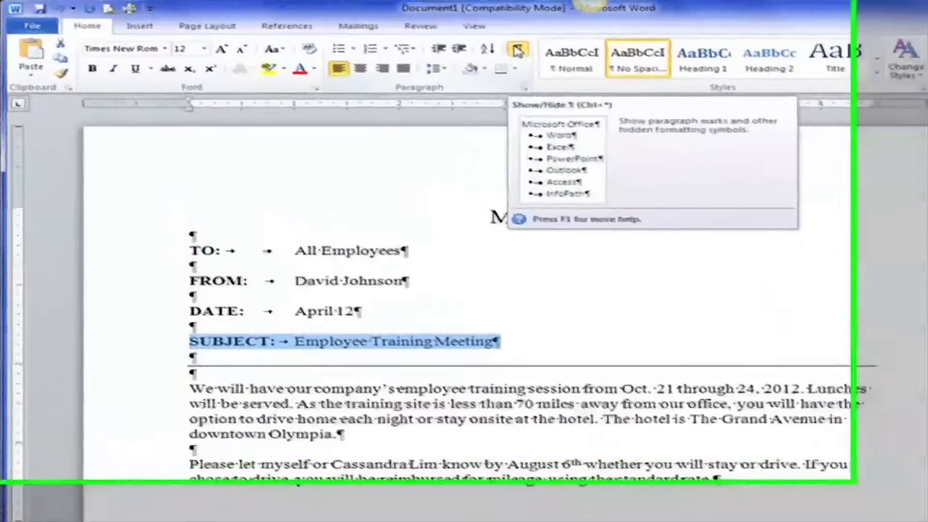
click(517, 51)
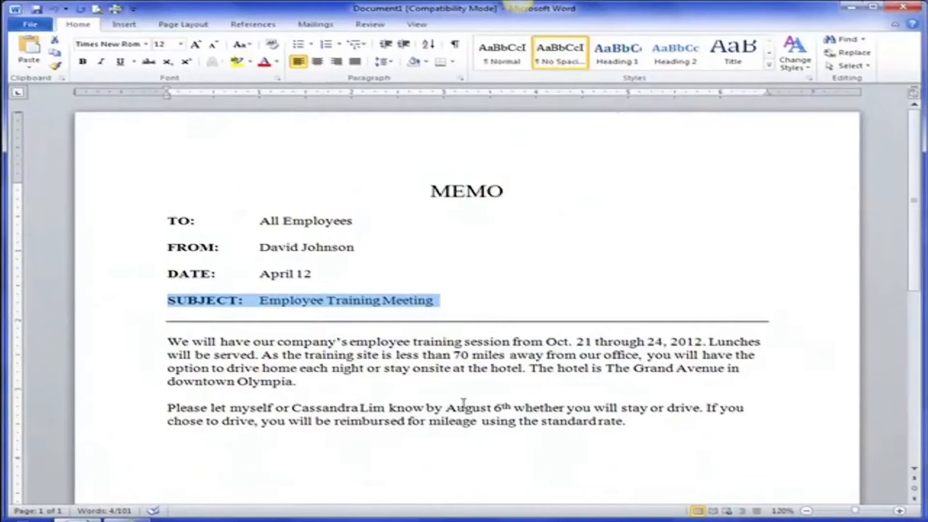
Step: Make August 6th bold and italic in the second body paragraph
drag(448, 407, 485, 404)
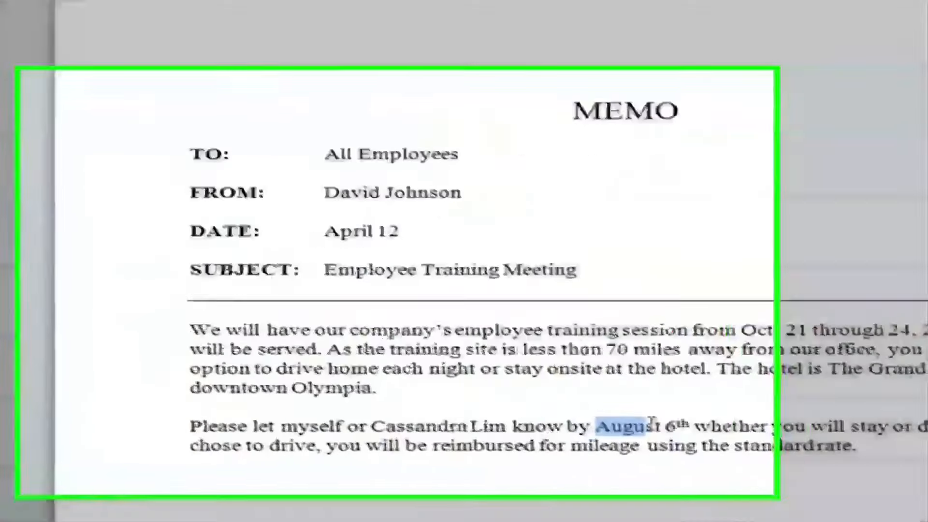
drag(650, 423, 687, 426)
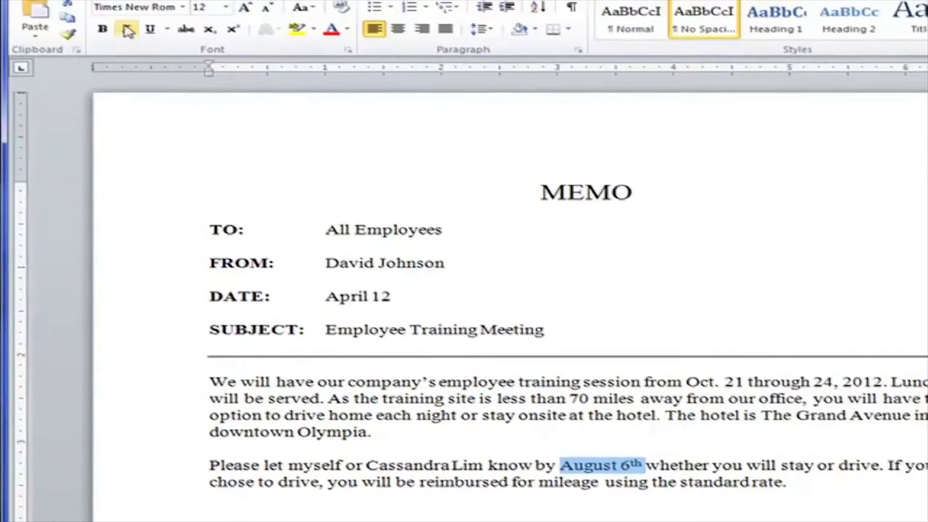
click(560, 465)
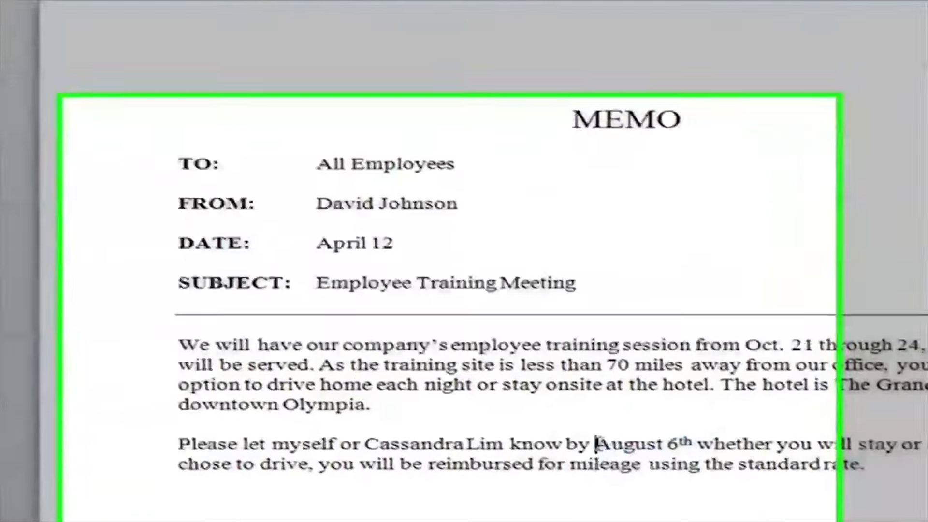
drag(596, 443, 687, 443)
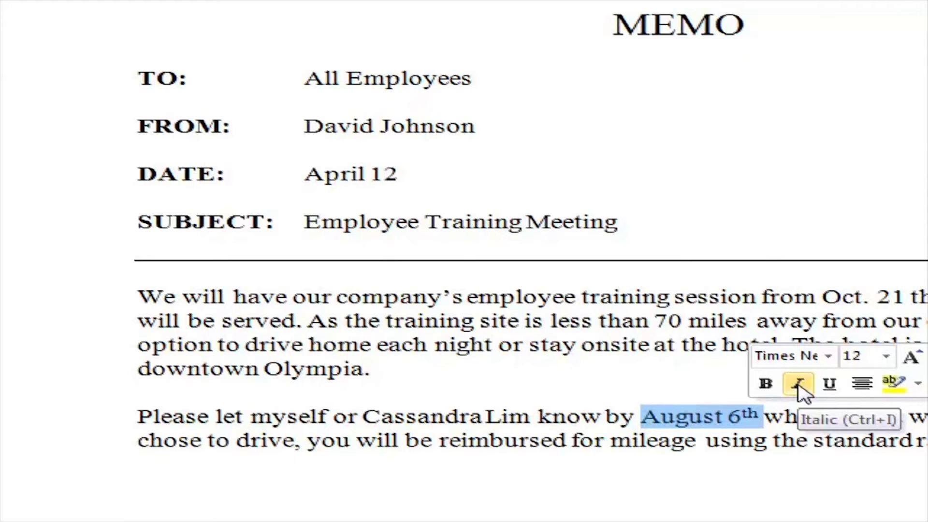
click(800, 386)
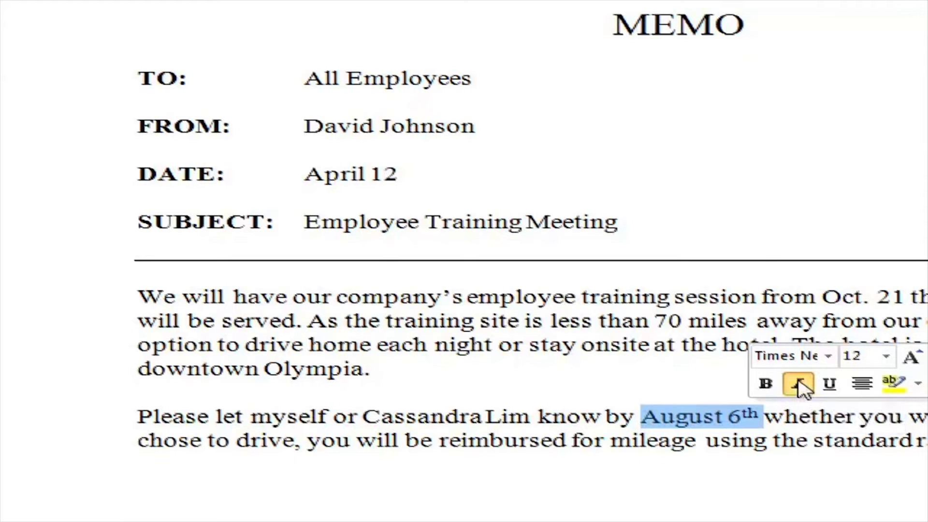
click(767, 387)
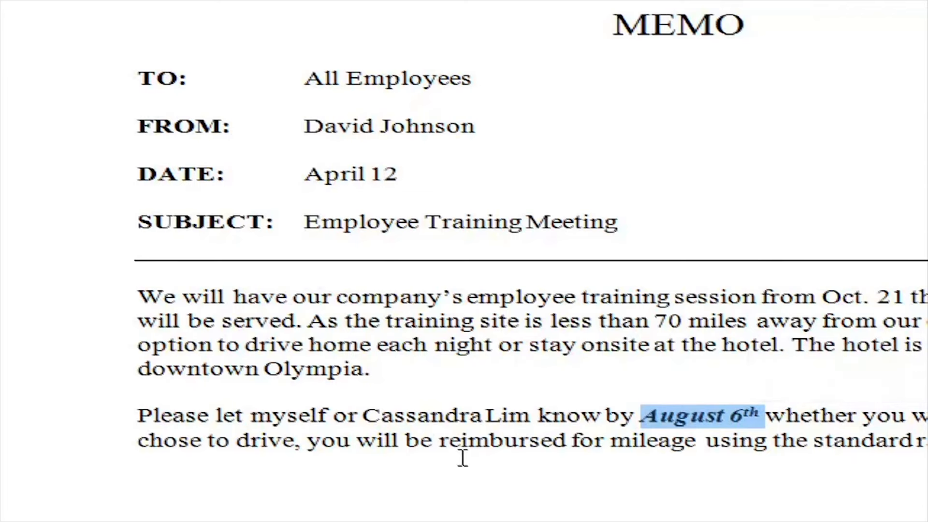
Step: Underline the words standard rate
drag(814, 442, 927, 439)
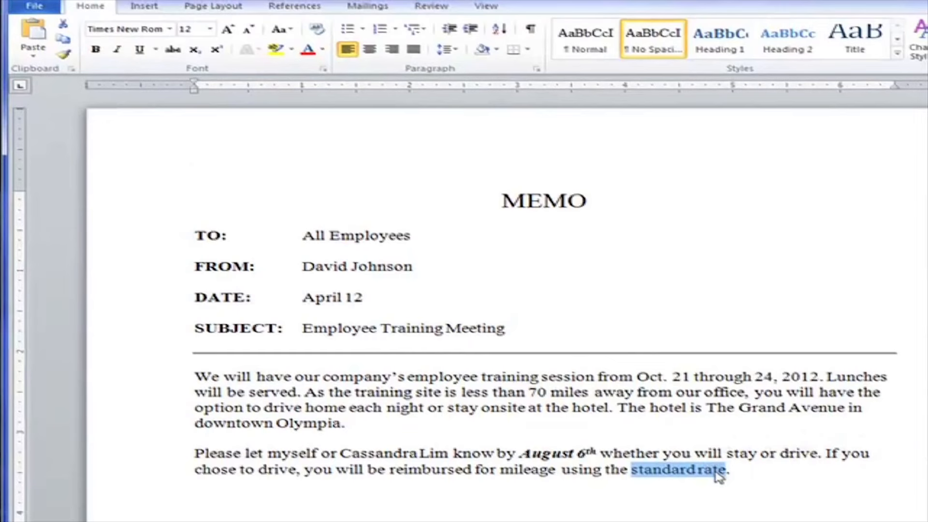
mouse_move(723, 458)
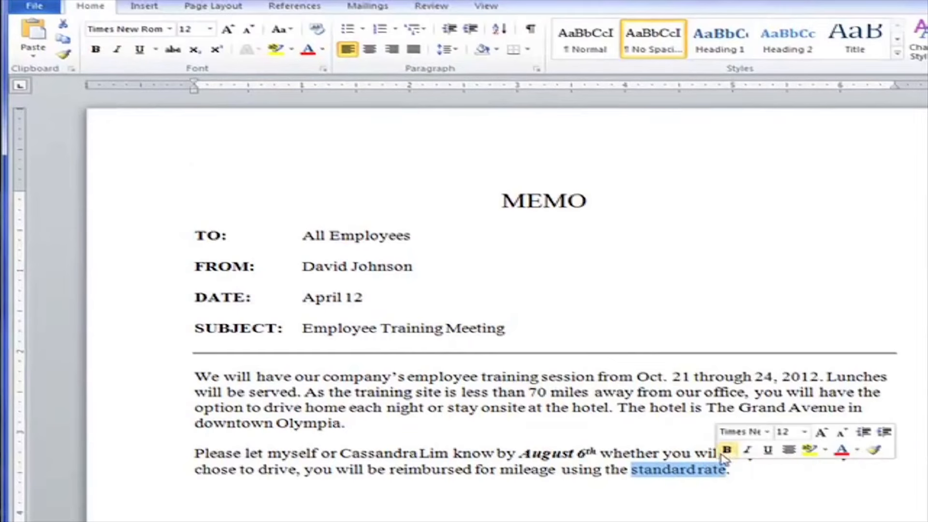
click(768, 451)
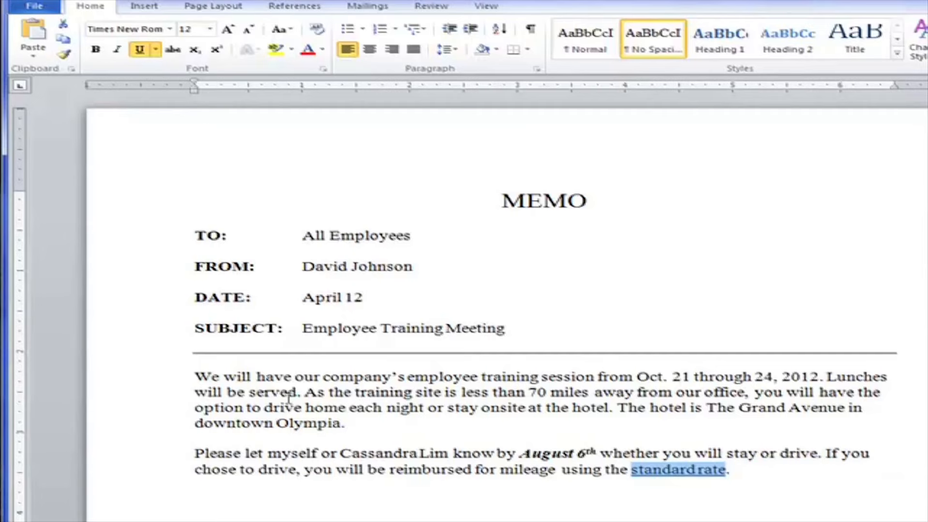
click(315, 421)
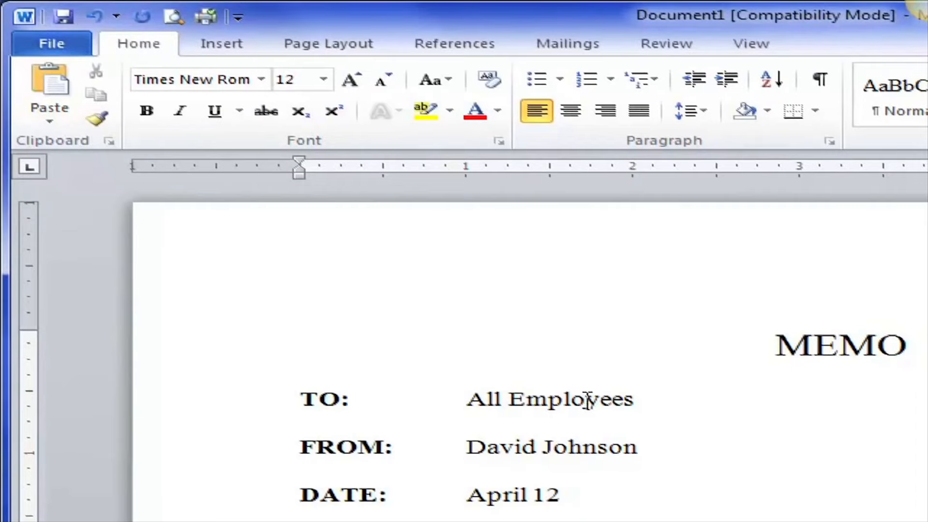
Step: Strip strikethrough, superscript and subscript from Employees so the TO line reads plain All Employees
double_click(587, 399)
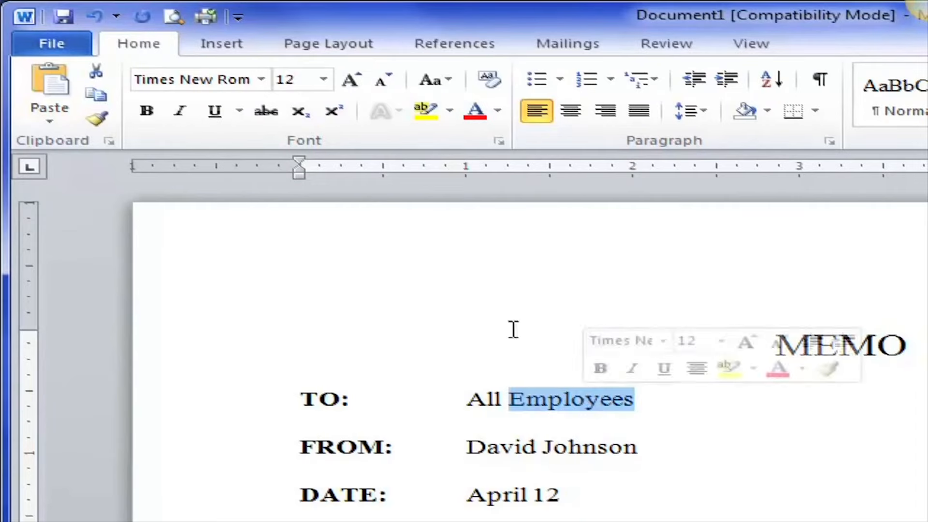
click(266, 113)
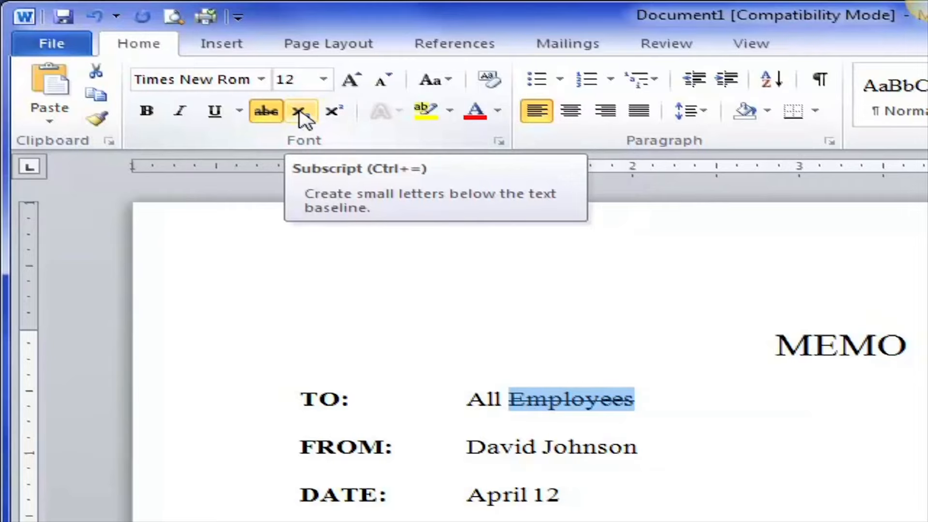
click(333, 113)
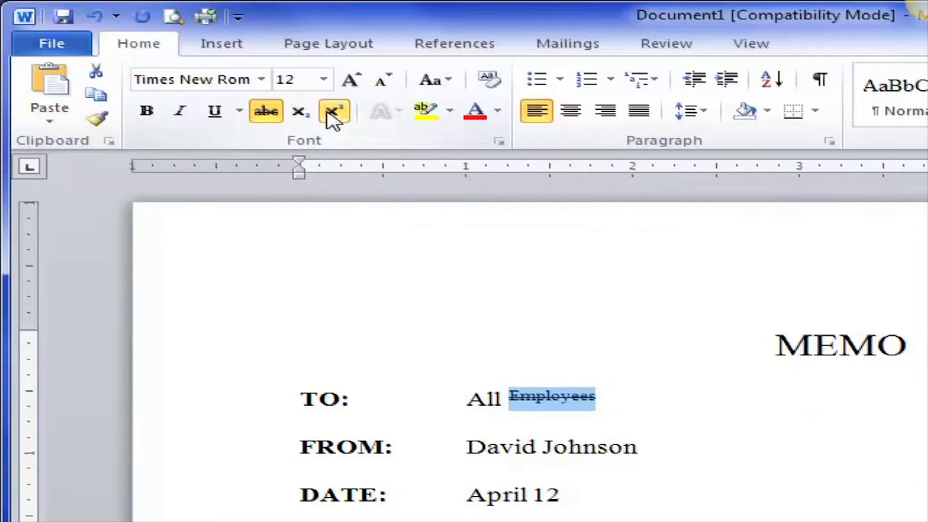
click(300, 114)
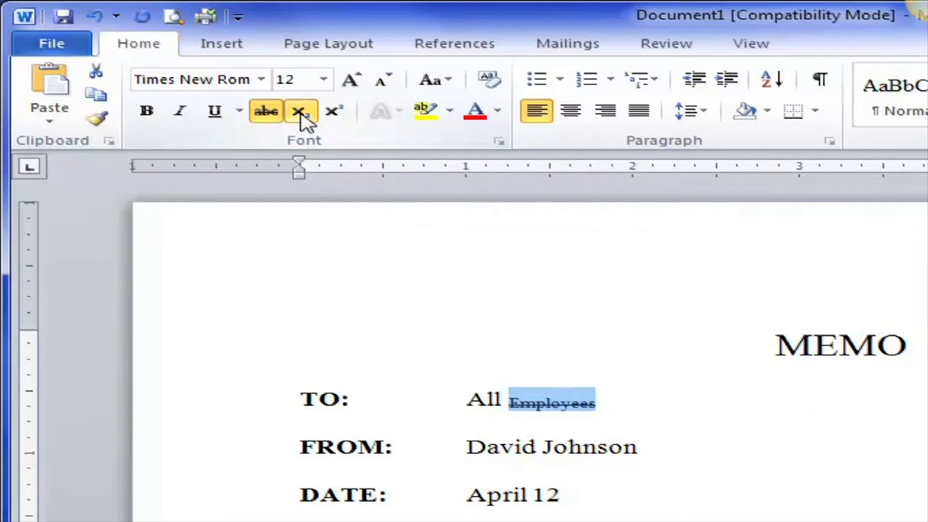
click(300, 112)
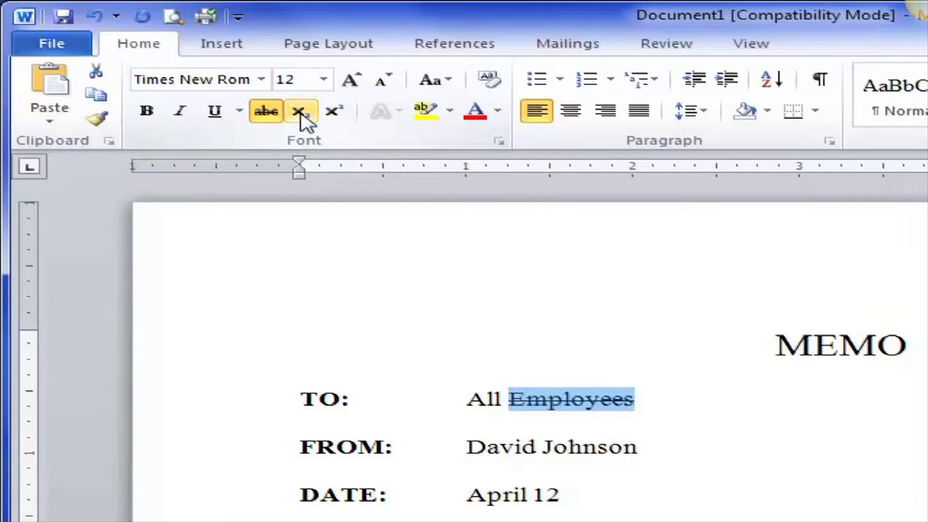
click(271, 110)
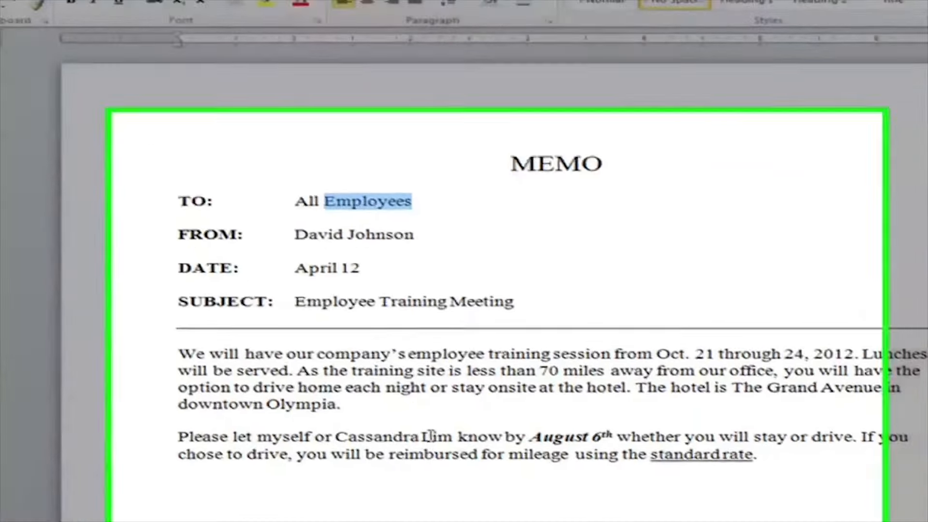
Step: Add the typist's initials in lowercase on a new line below the last paragraph, fixing the auto-capital
click(443, 446)
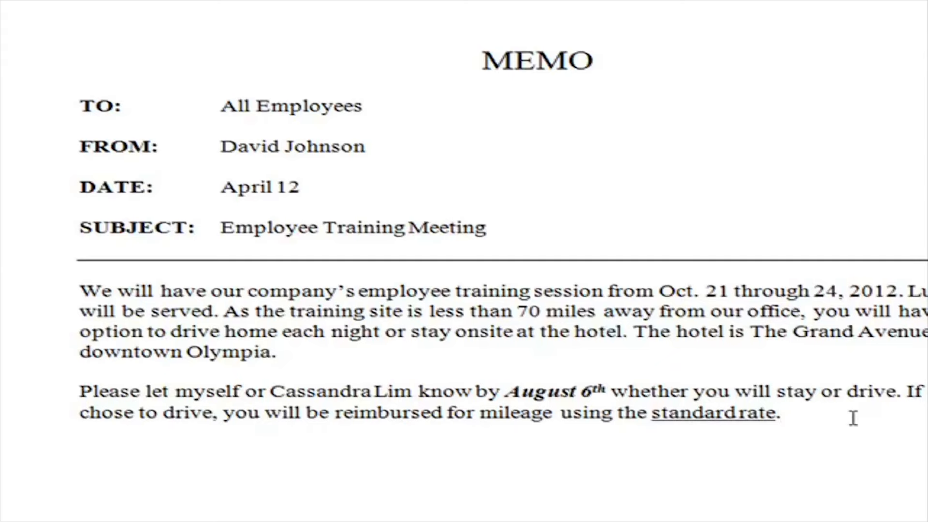
key(Return)
key(BackSpace)
text(cw)
key(Return)
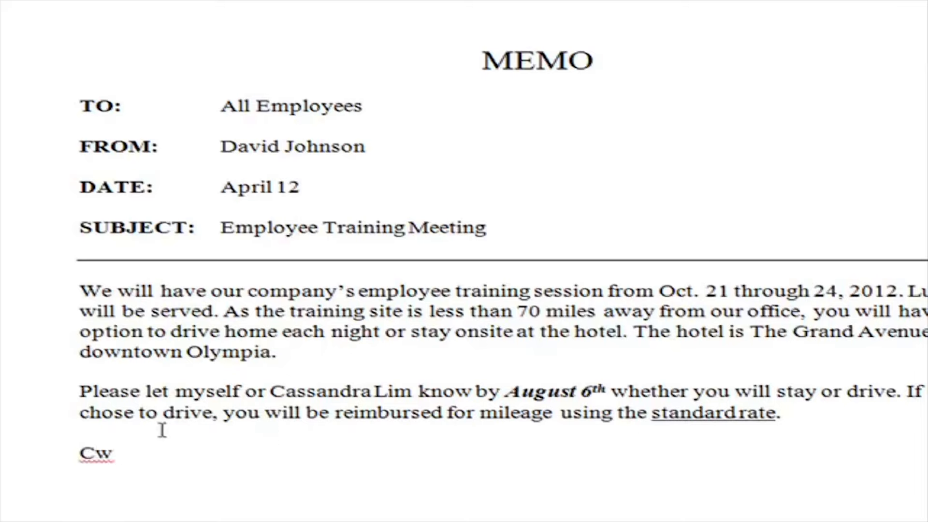
click(96, 453)
drag(96, 453, 81, 454)
text(c)
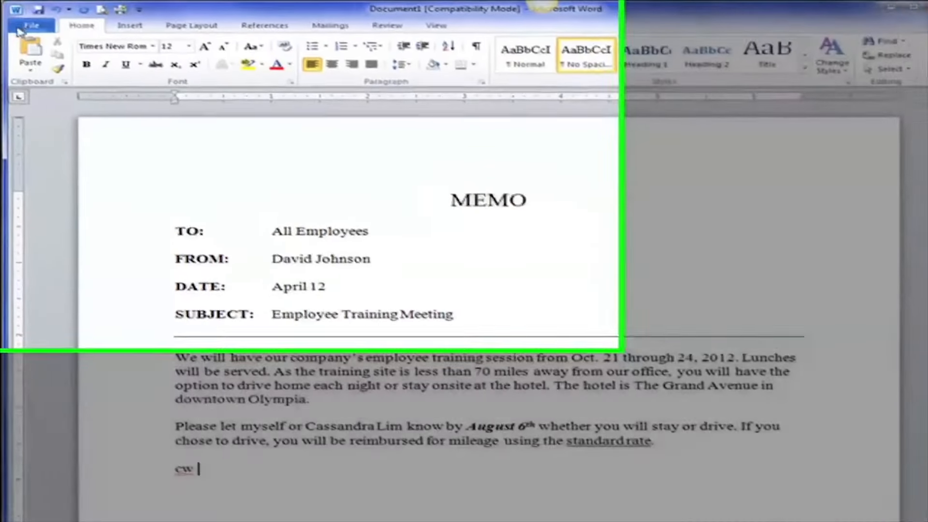
Step: Open the Print page to preview the memo, leaving copies set to 1
click(29, 25)
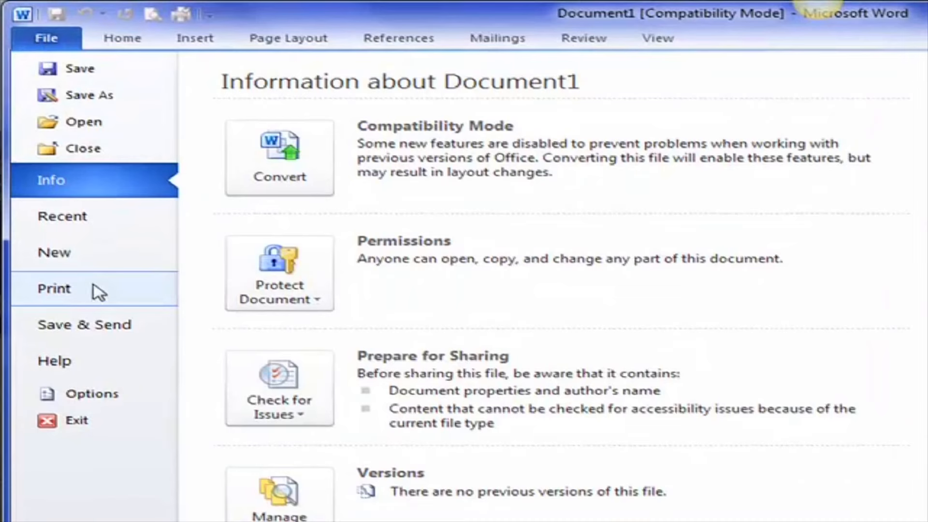
click(94, 289)
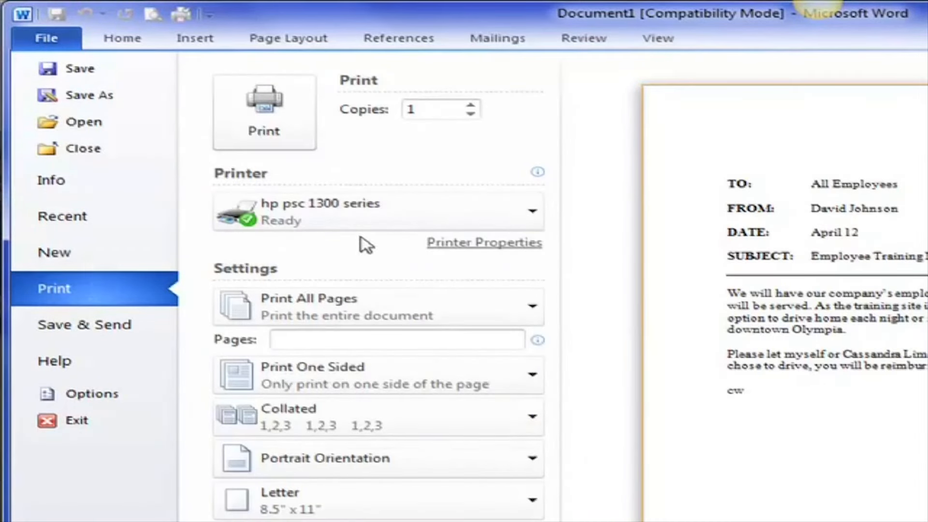
click(470, 104)
click(471, 105)
click(472, 104)
click(471, 105)
click(471, 105)
click(471, 105)
click(471, 104)
click(471, 105)
click(471, 105)
click(471, 115)
drag(470, 115, 471, 115)
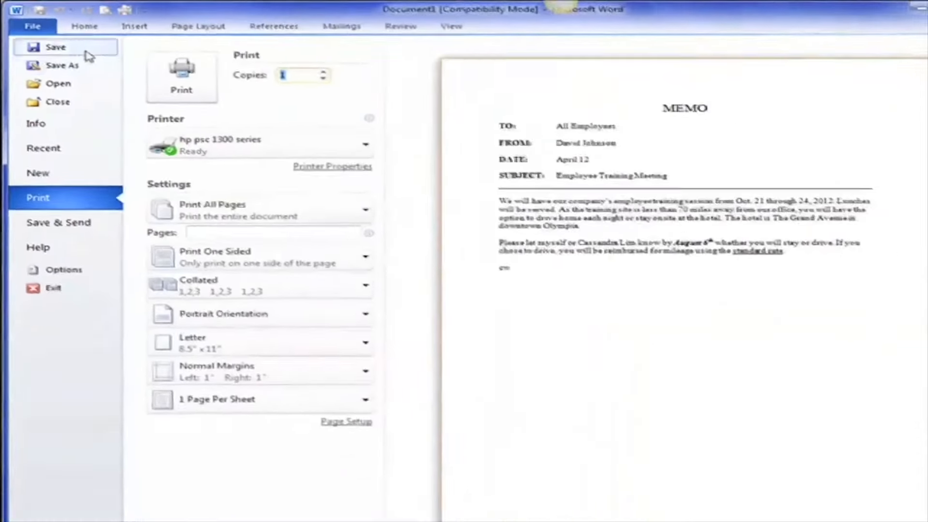
Step: Save the memo to the Desktop under the file name MEMO Practice.docx
click(86, 51)
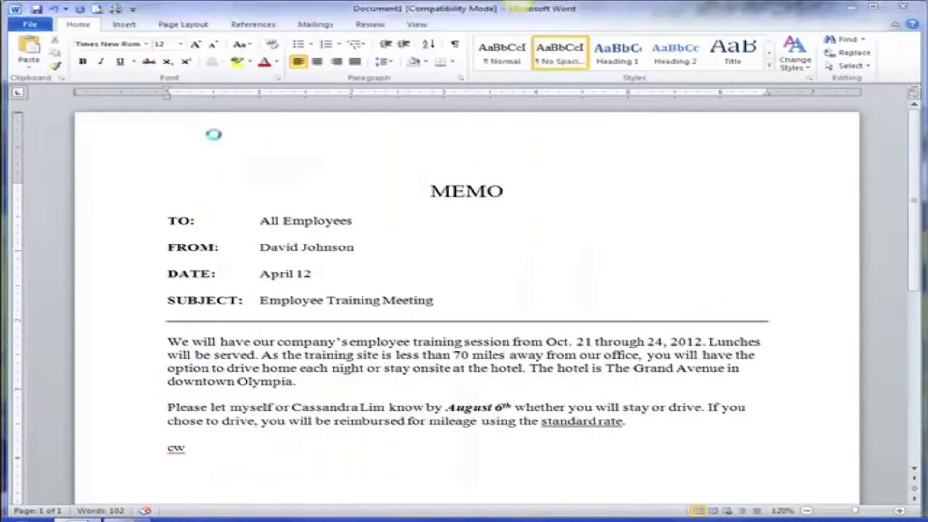
drag(211, 16, 418, 111)
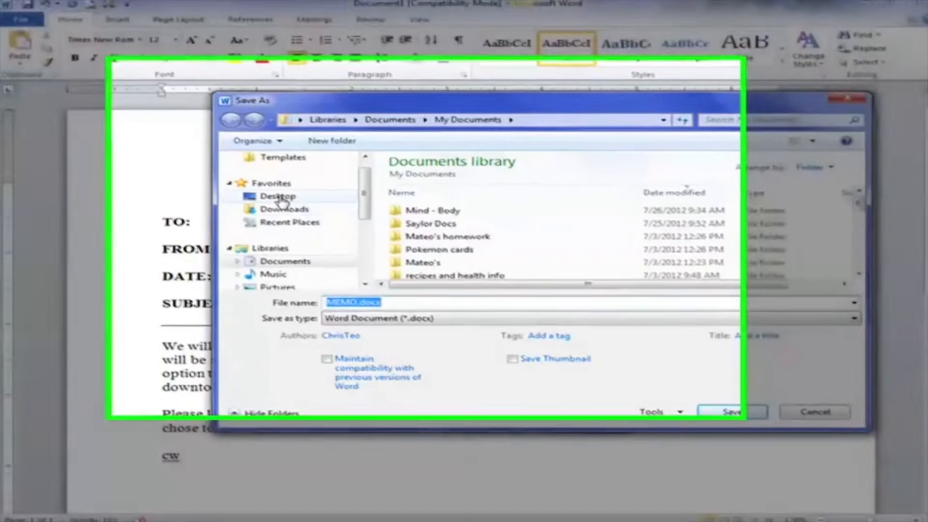
click(281, 198)
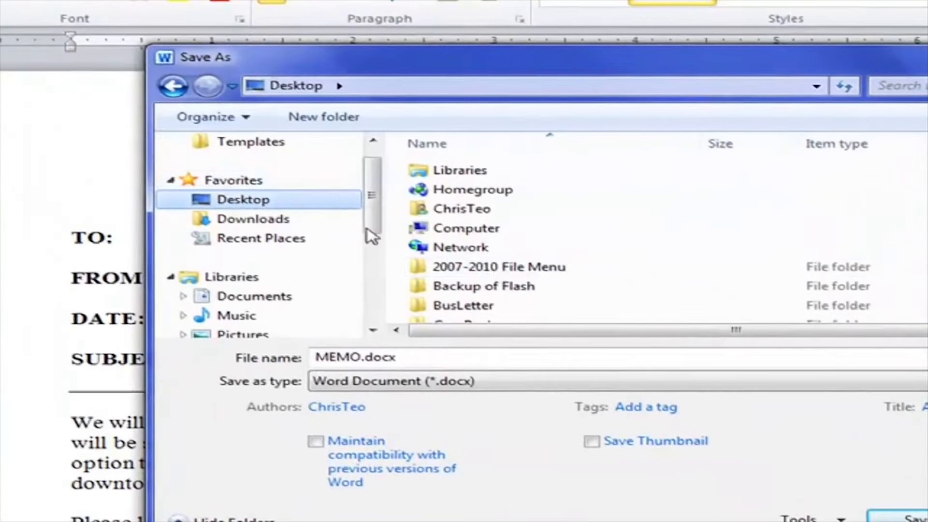
double_click(361, 357)
click(361, 359)
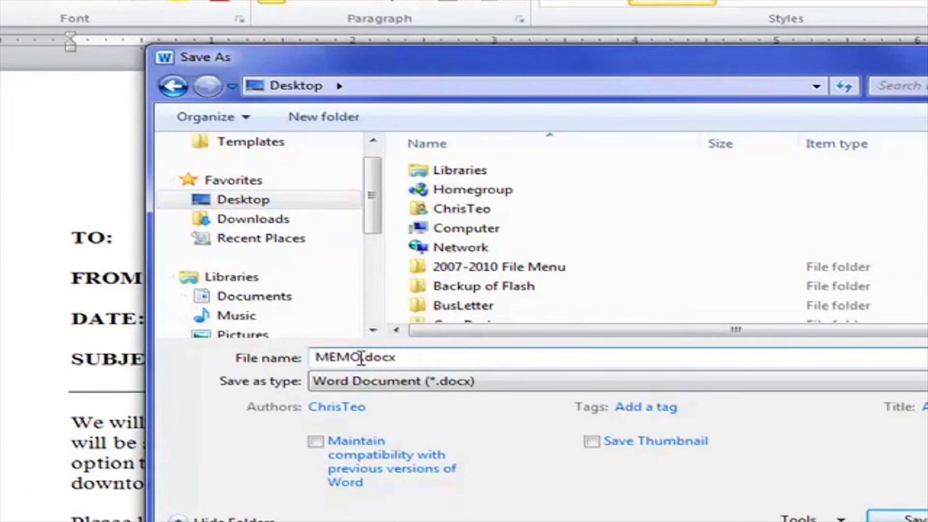
text(Pa)
key(BackSpace)
text(ractice)
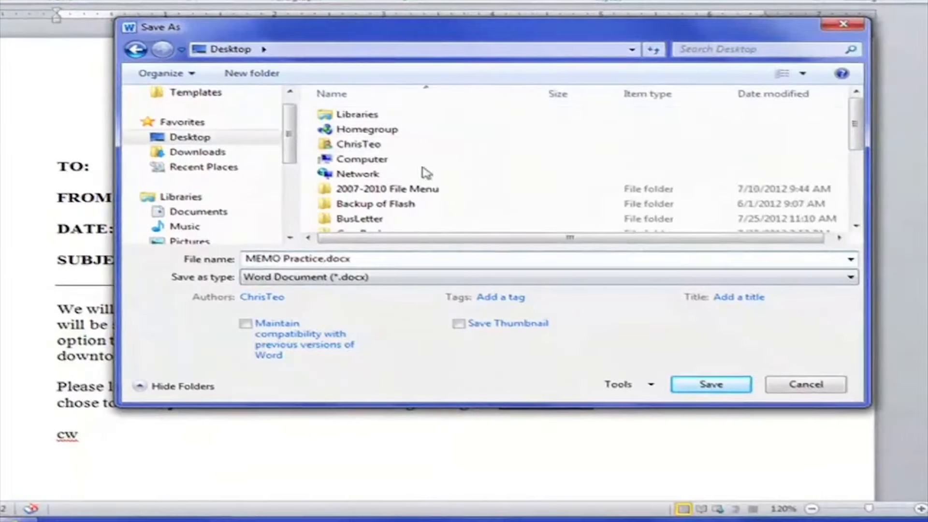
drag(449, 37, 388, 69)
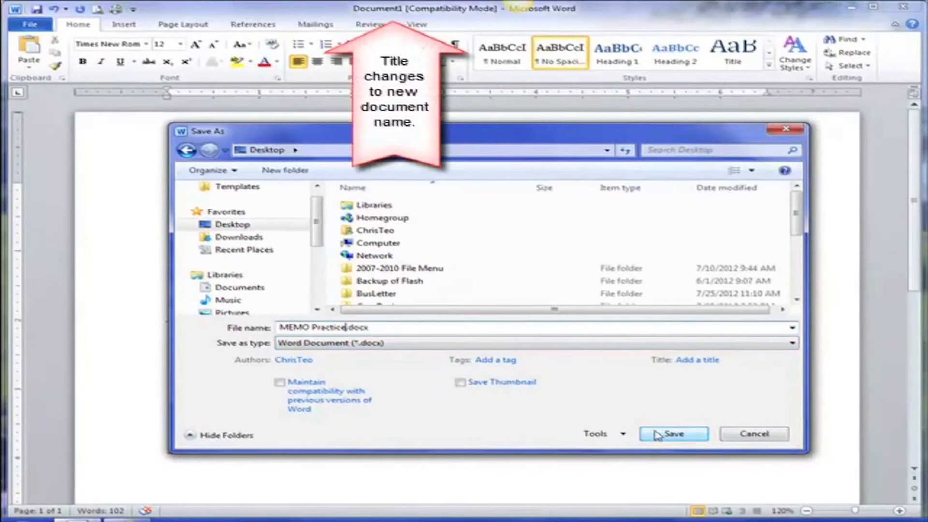
click(657, 433)
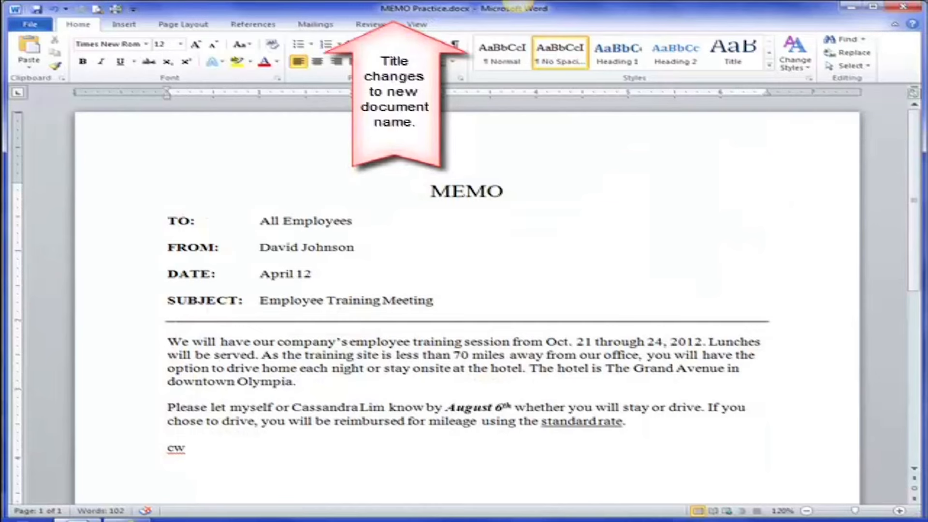
click(454, 62)
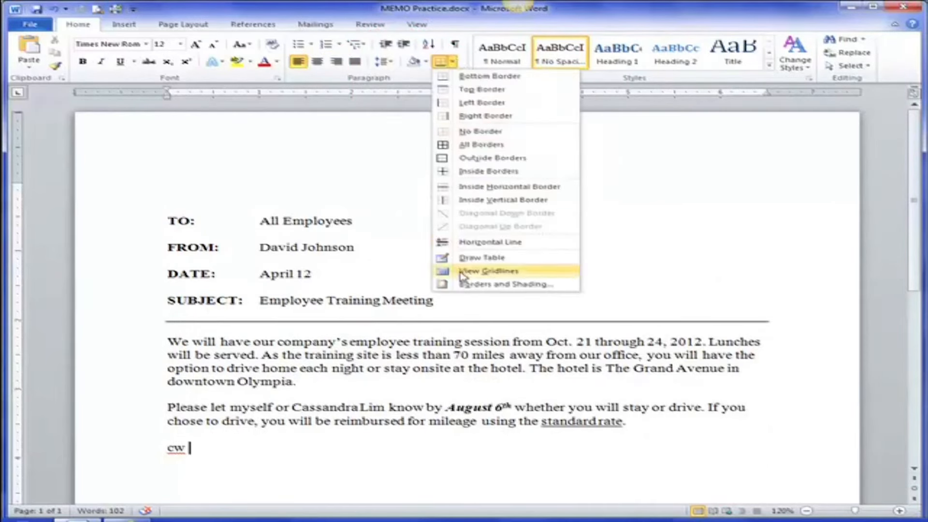
click(451, 62)
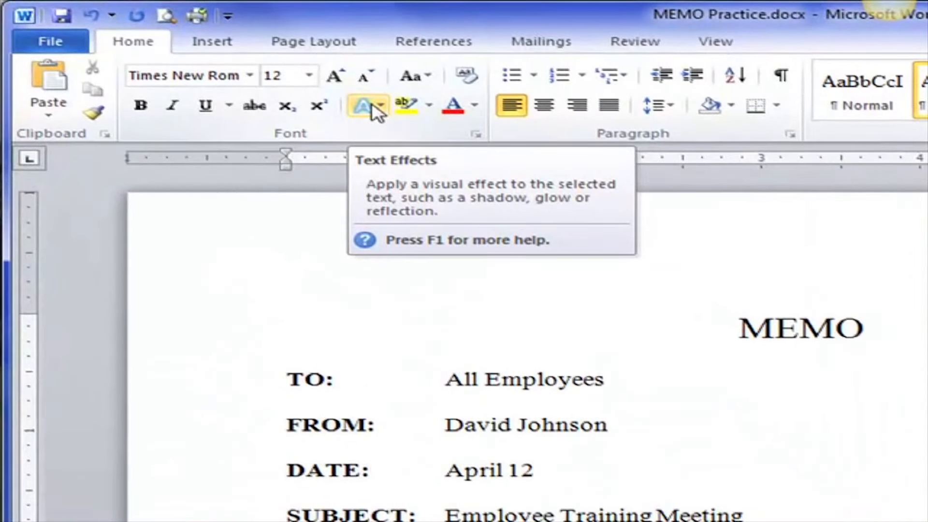
double_click(546, 381)
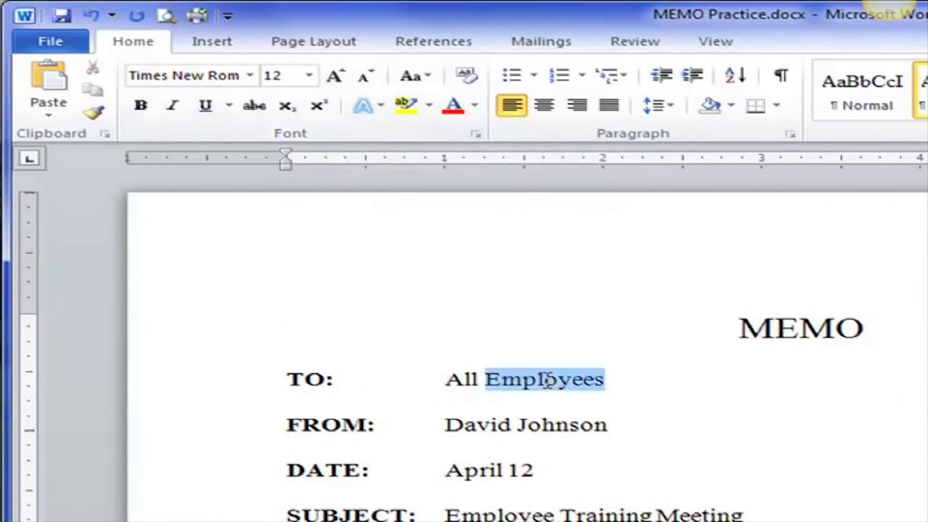
click(380, 107)
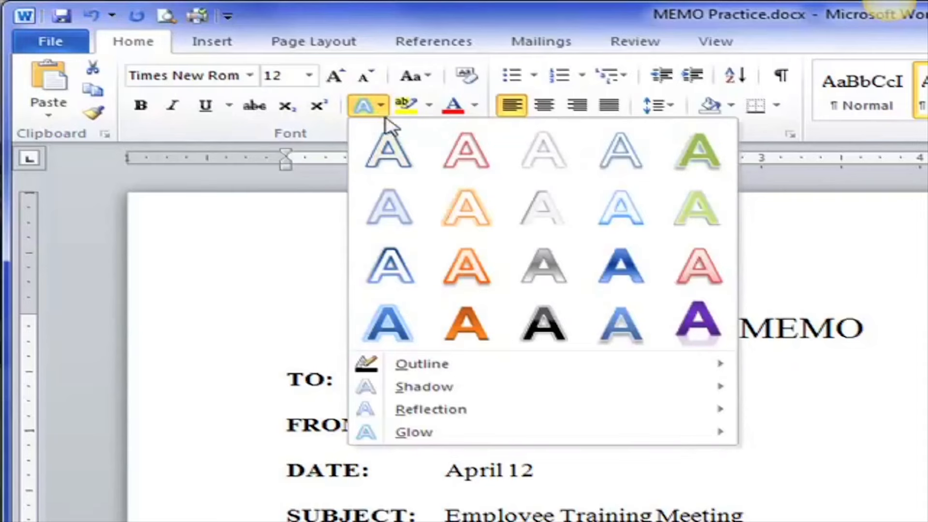
click(715, 333)
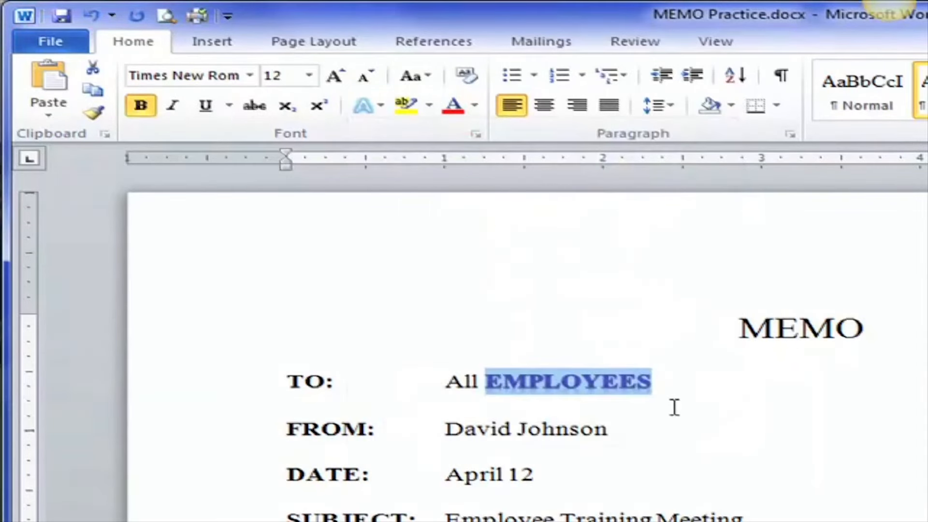
click(633, 429)
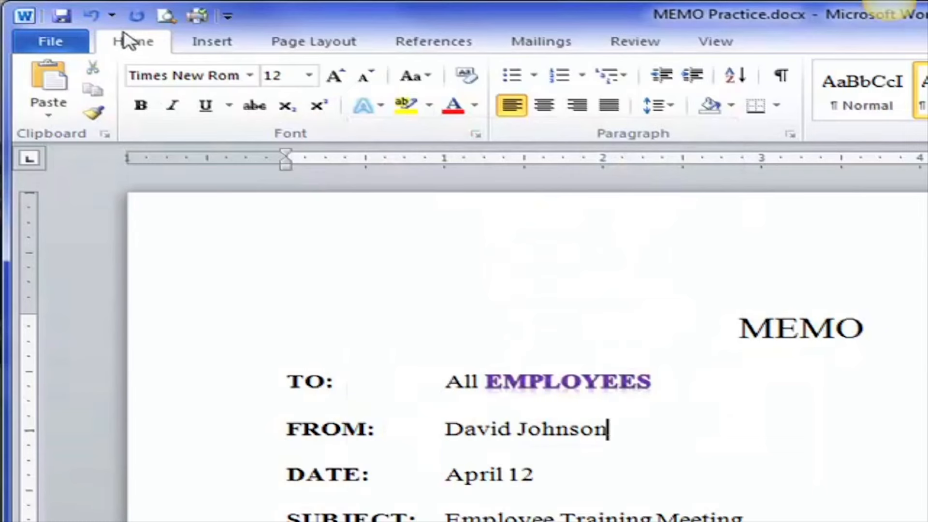
click(92, 17)
click(586, 427)
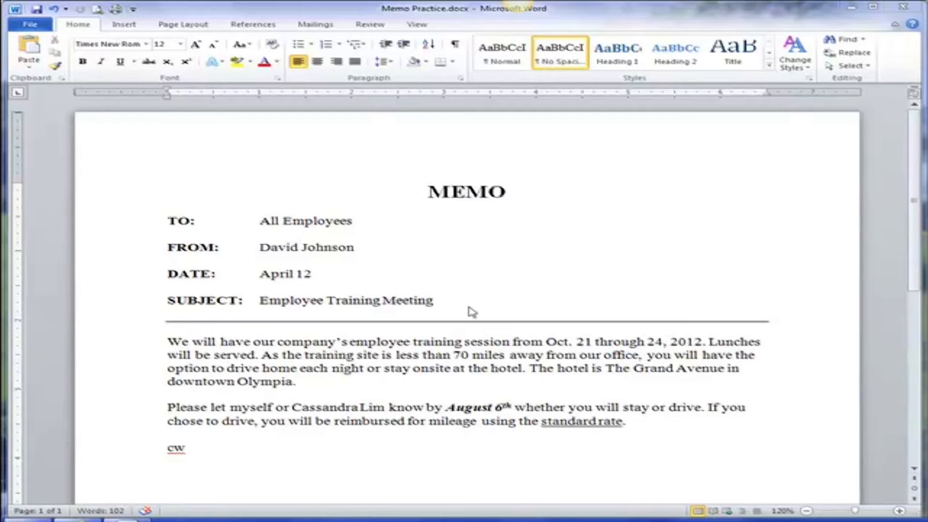
Step: Add a CC: line below SUBJECT with the first recipient's full name after a tab
click(445, 305)
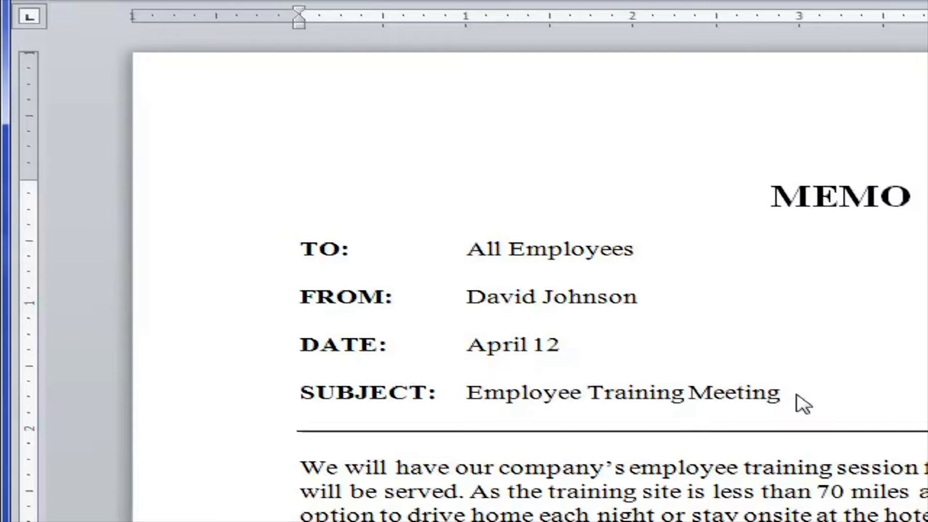
key(Return)
key(Return)
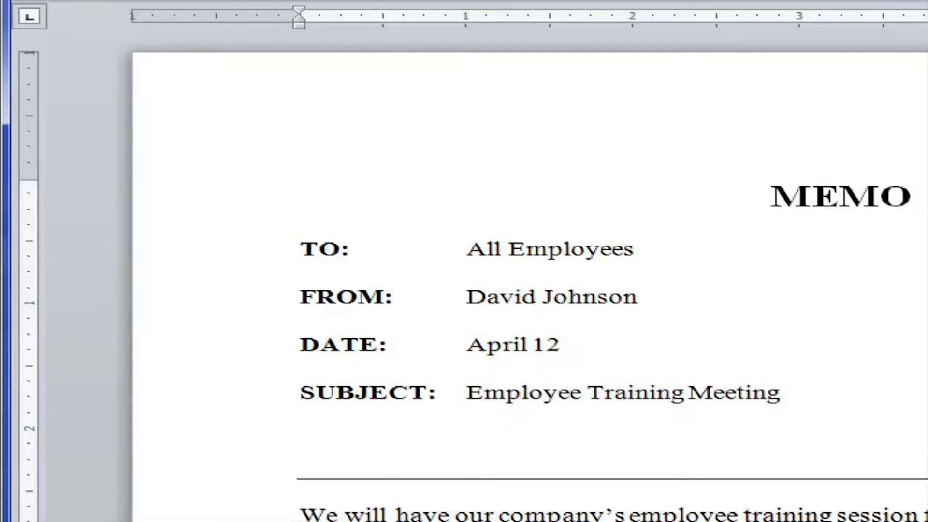
key(BackSpace)
key(BackSpace)
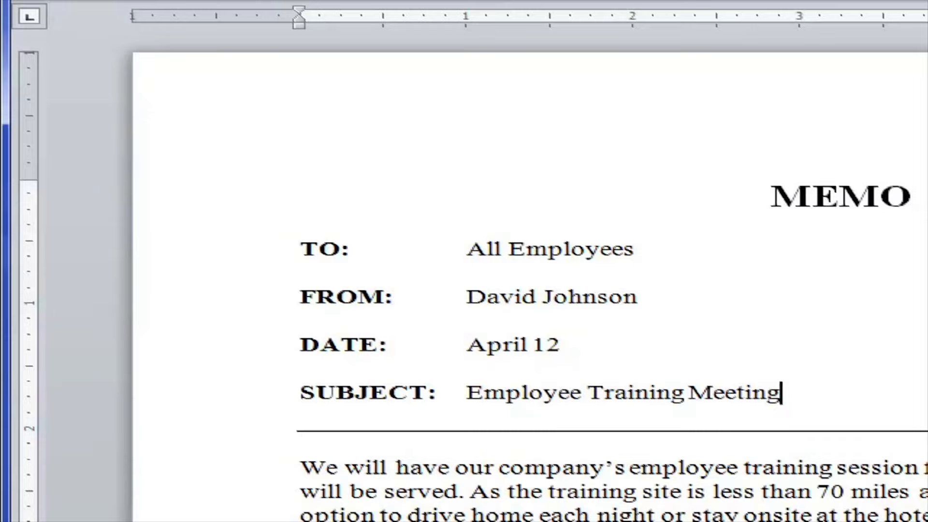
key(Return)
key(Return)
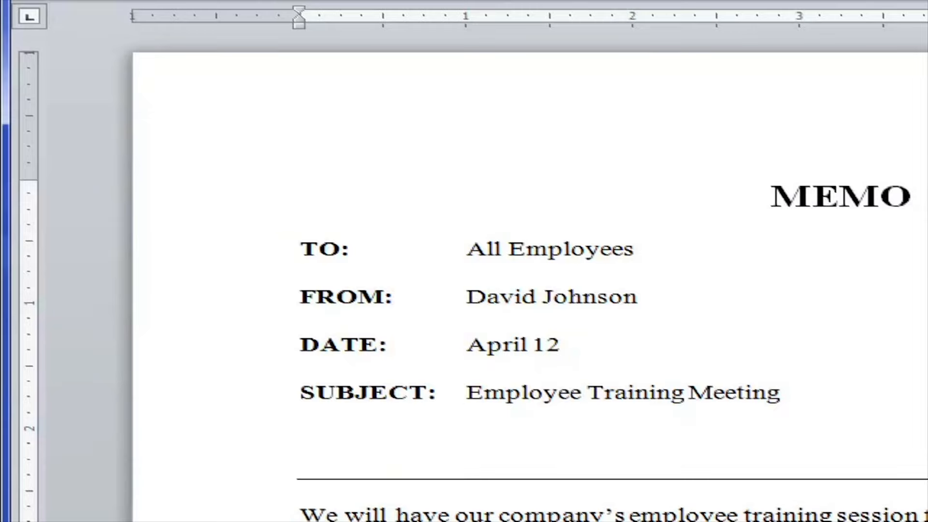
text(CC:)
key(Tab)
text(Emily Jon)
key(BackSpace)
text(h)
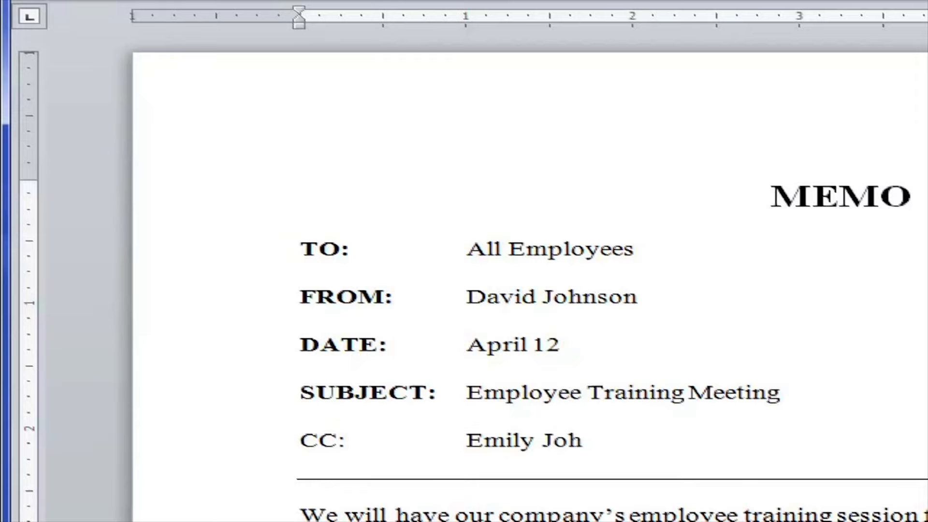
text(nson)
Step: Make the CC: label bold and append a comma plus a second recipient's name
drag(300, 441, 344, 441)
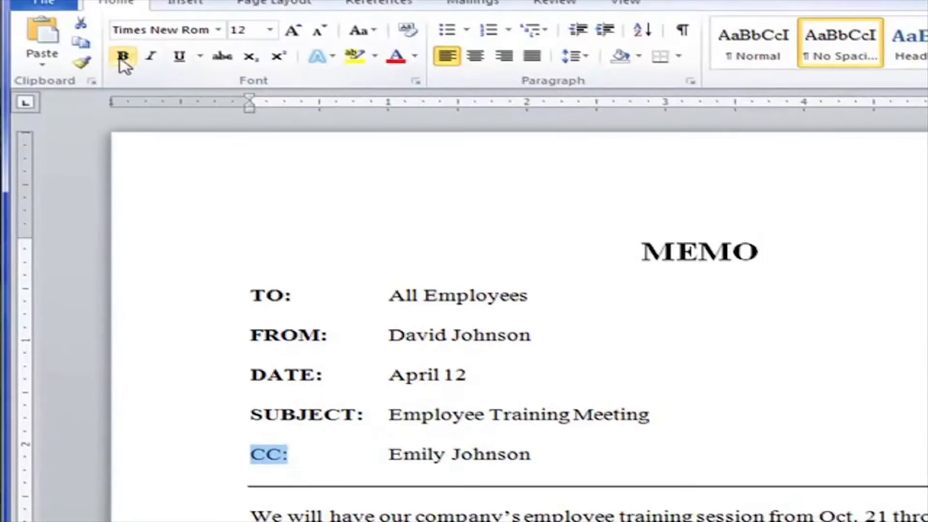
click(123, 56)
click(285, 455)
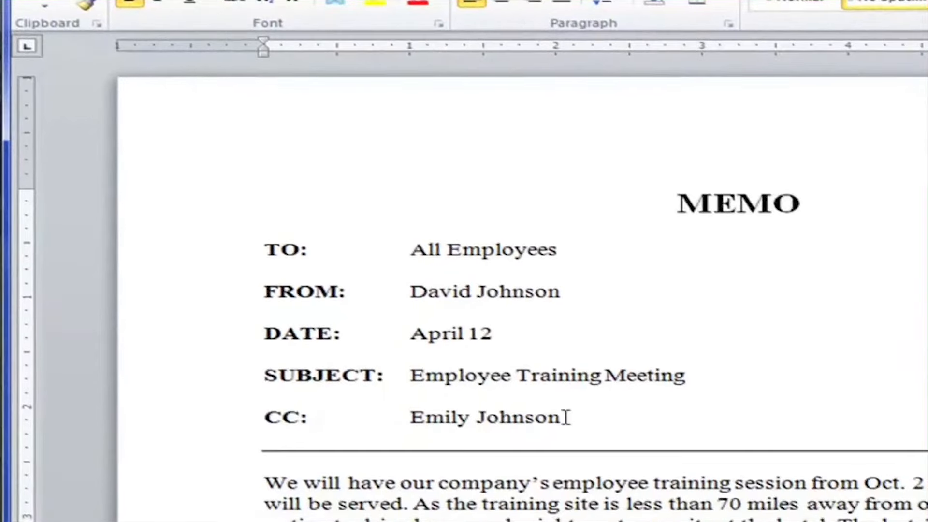
click(564, 416)
text(, Chris Wi)
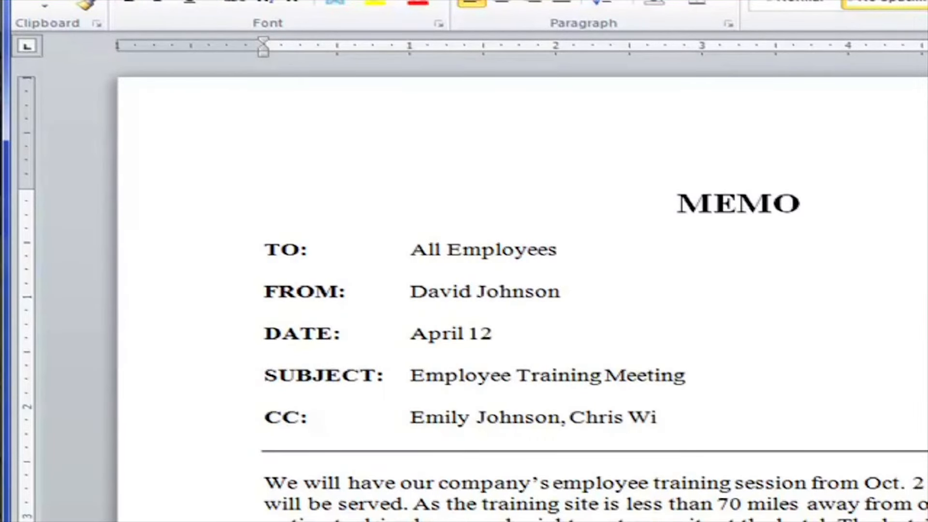
text(lliams)
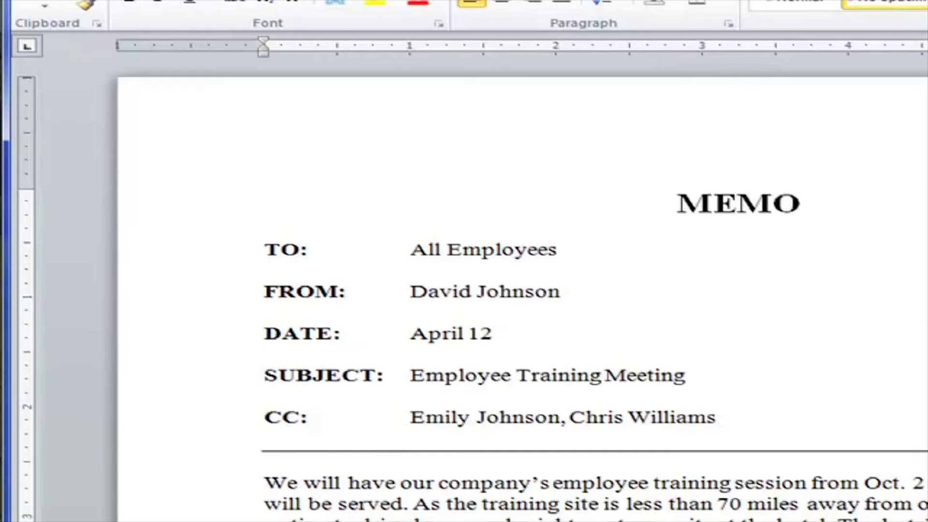